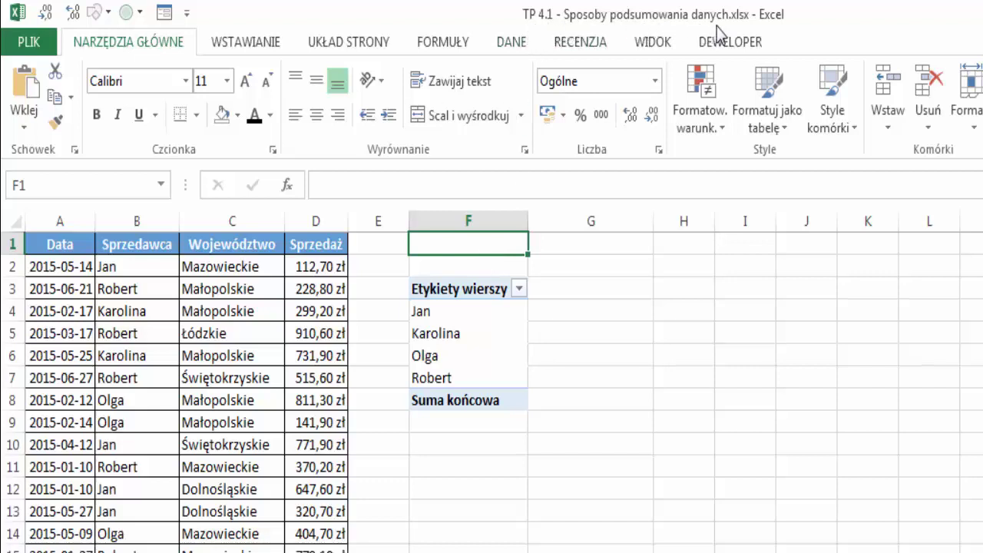
- Show the field list for the seller pivot listing Jan, Karolina, Olga and Robert
left_click(466, 289)
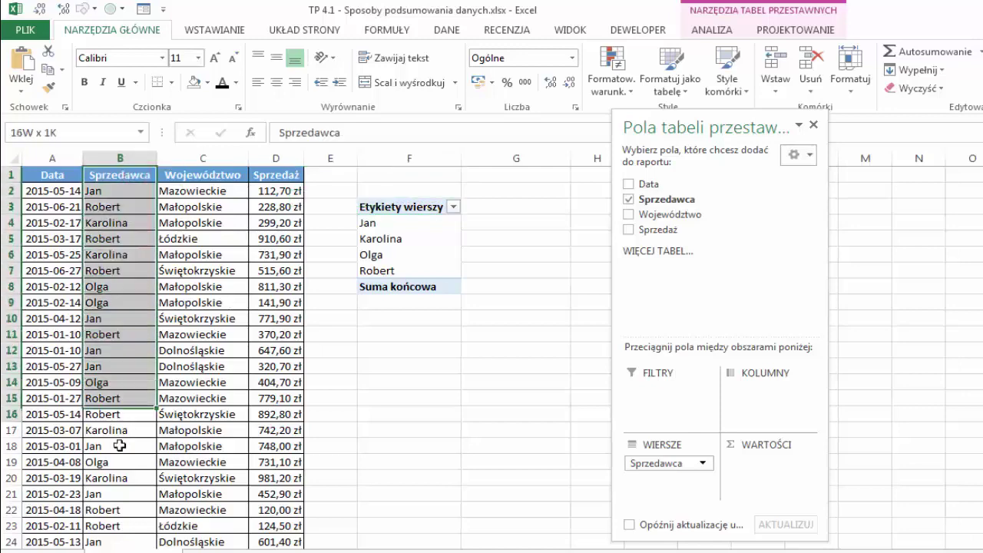
left_click_drag(136, 174, 142, 464)
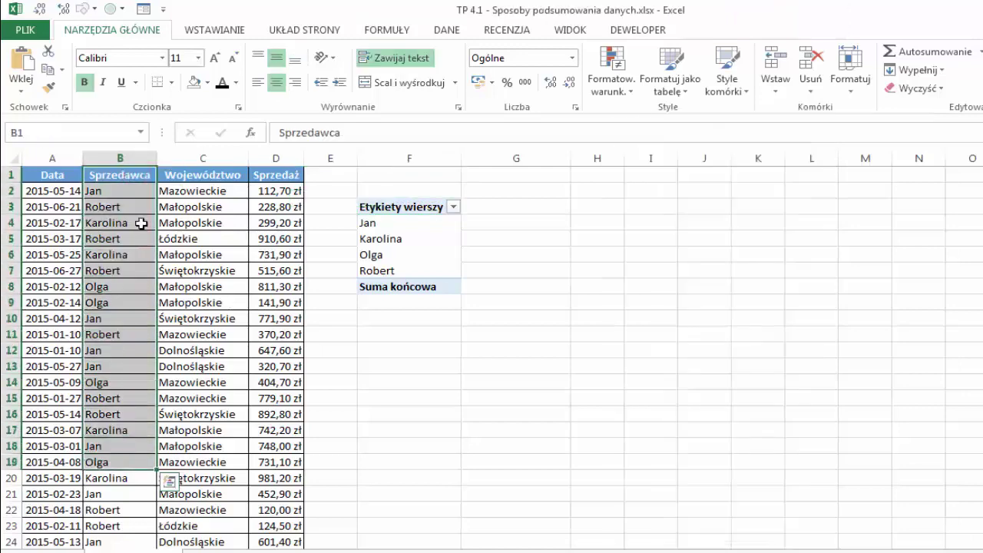
left_click(392, 225)
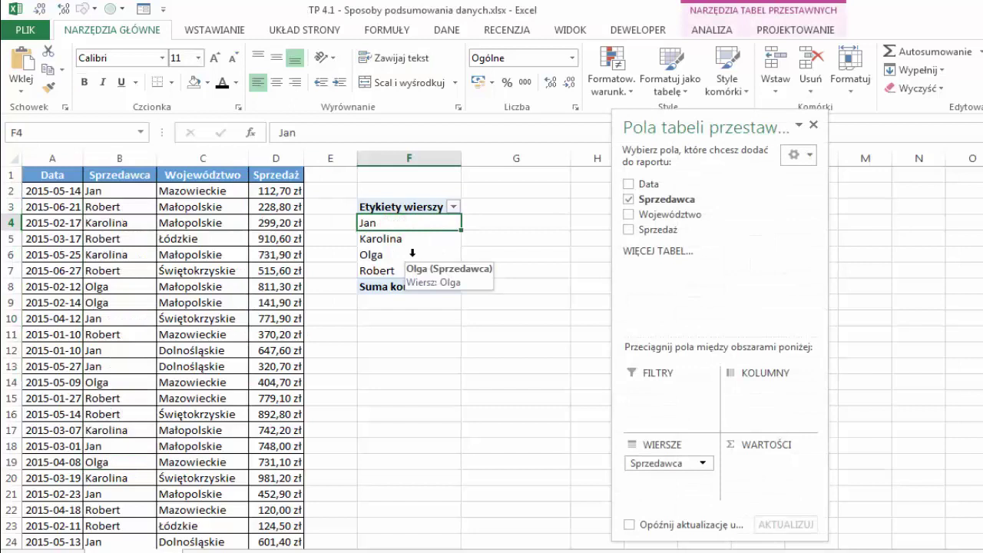
- Add Sprzedawca to Values to count sales per seller: 249, 241, 252, 257
left_click_drag(657, 200, 761, 470)
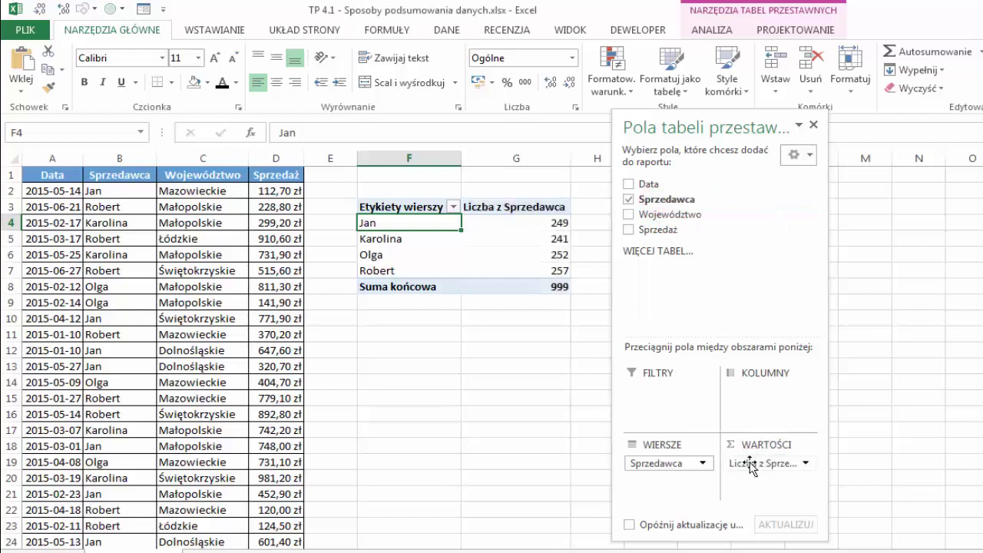
left_click(549, 224)
left_click(513, 239)
left_click(511, 255)
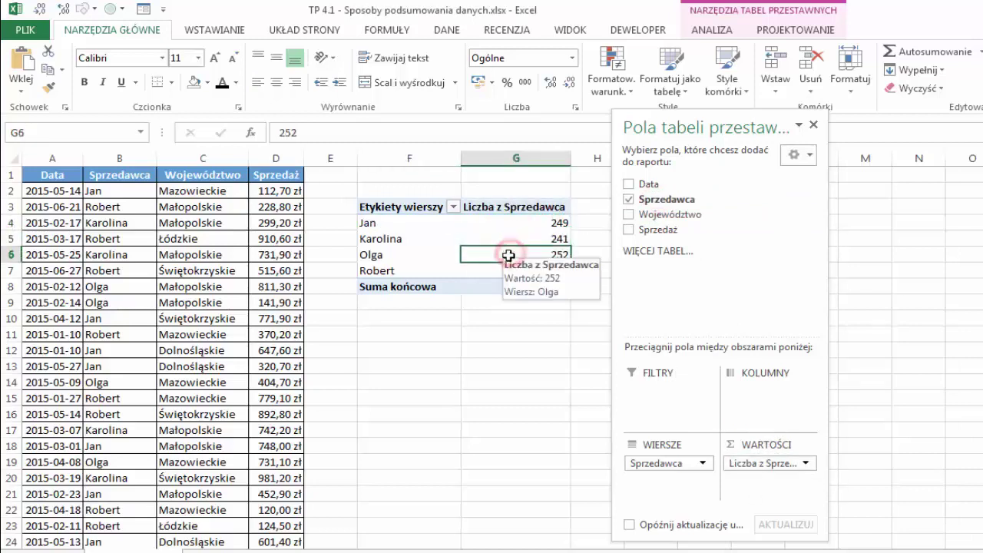
left_click(492, 271)
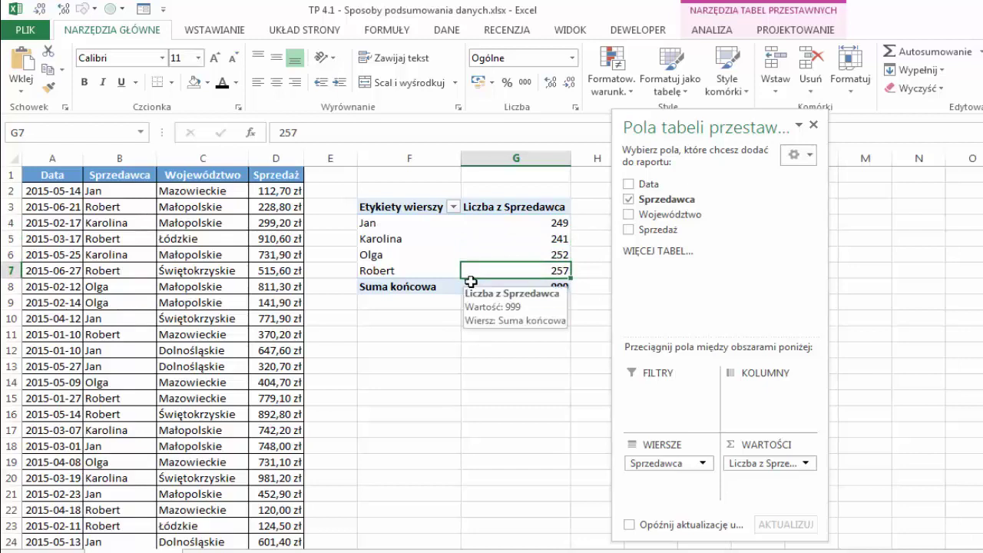
- Compare the pivot rows with the Sprzedawca source column, then dock the field list beside the sheet
left_click(412, 269)
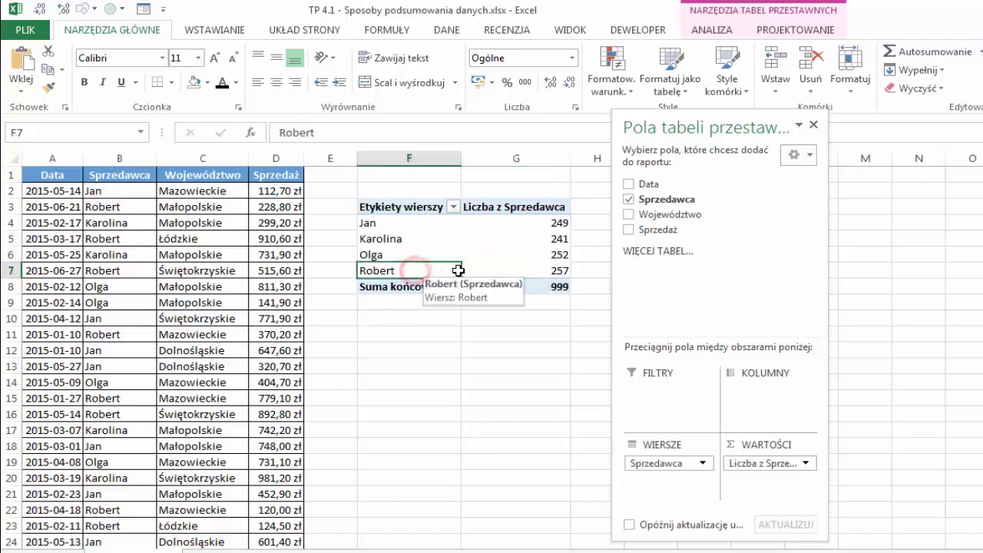
left_click_drag(458, 270, 494, 270)
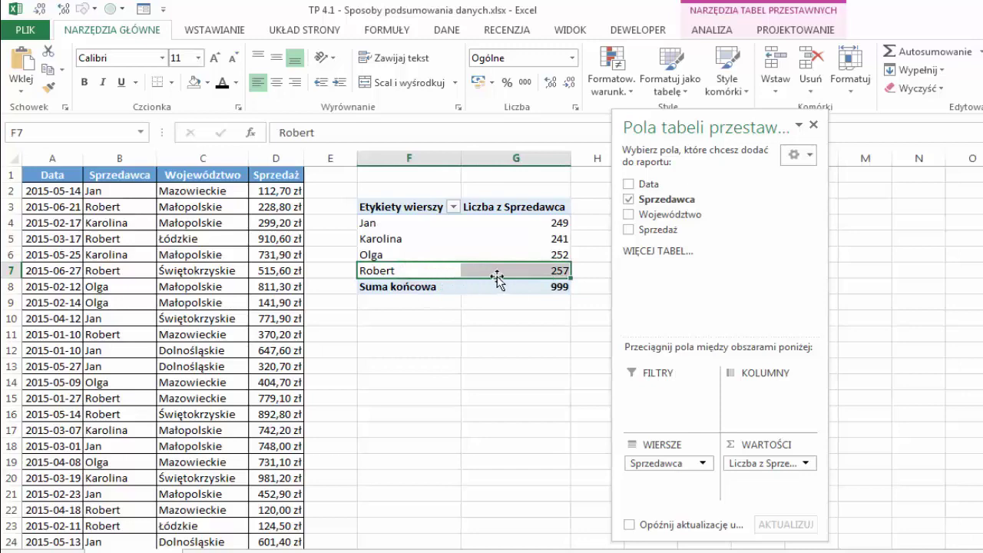
left_click(381, 223)
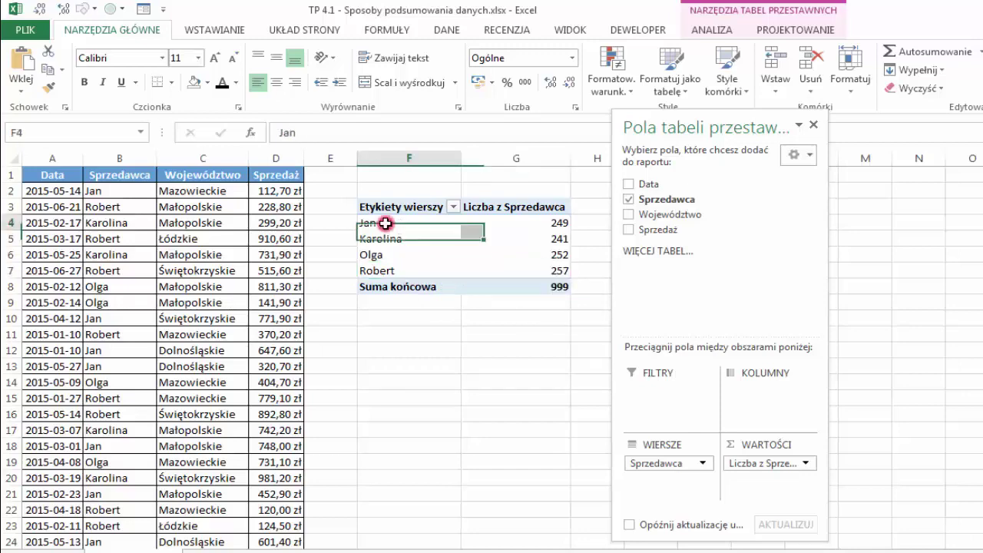
left_click(129, 157)
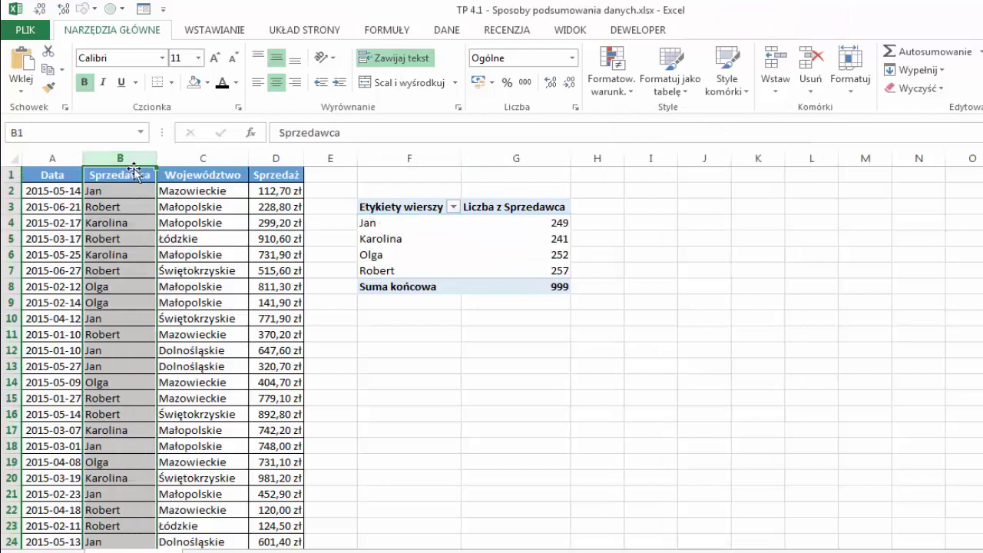
left_click(528, 224)
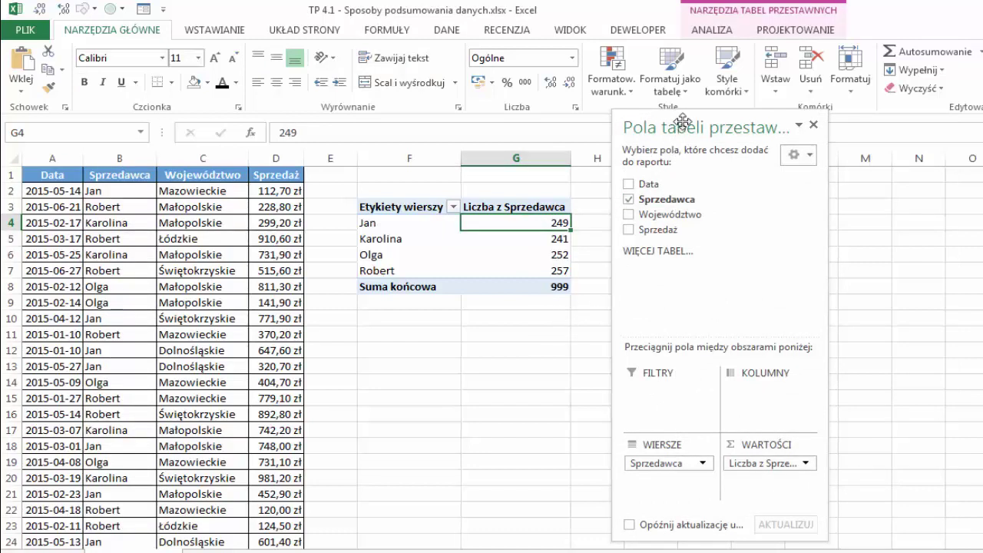
left_click_drag(683, 122, 646, 183)
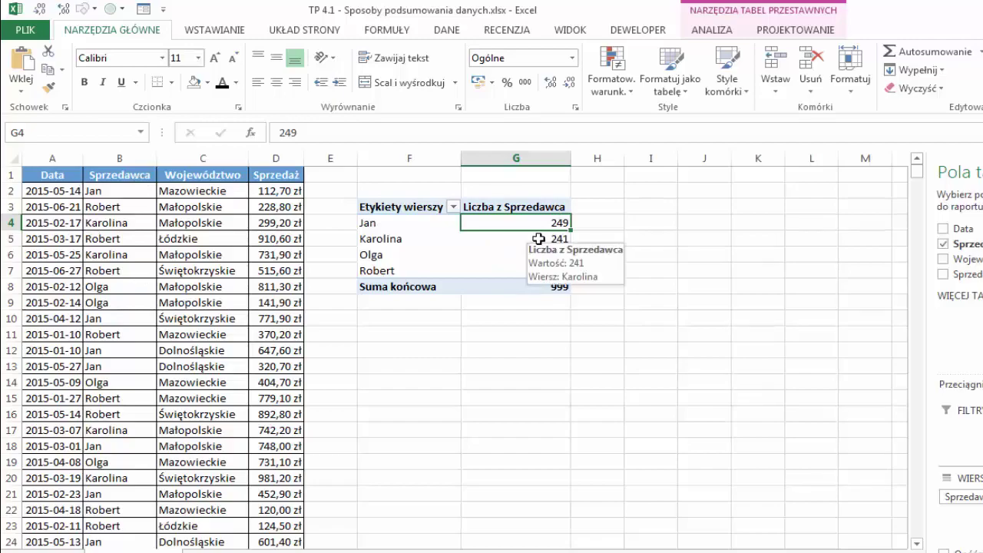
left_click(289, 191)
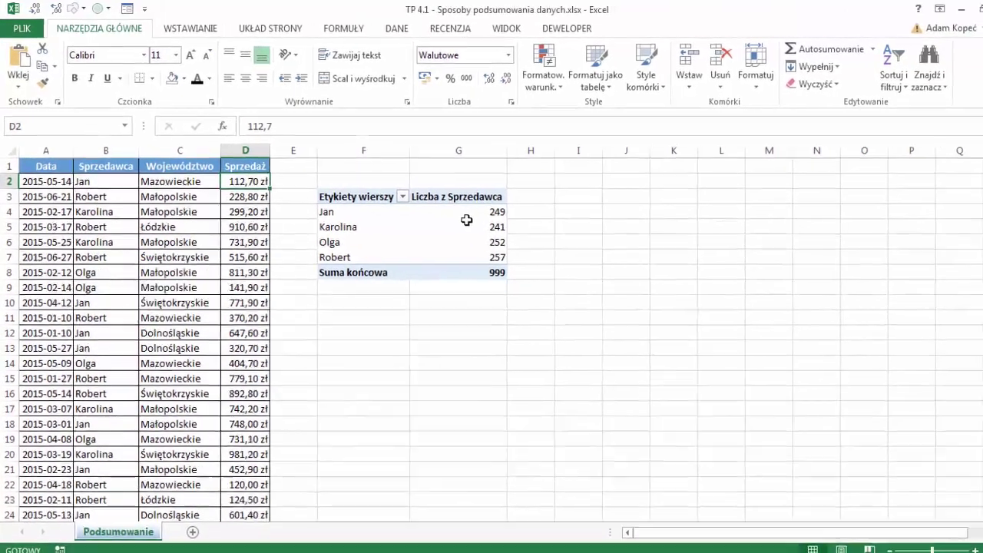
- Add Sprzedaż to Values, creating a Suma z Sprzedaż column totalling 545796,6
left_click(492, 218)
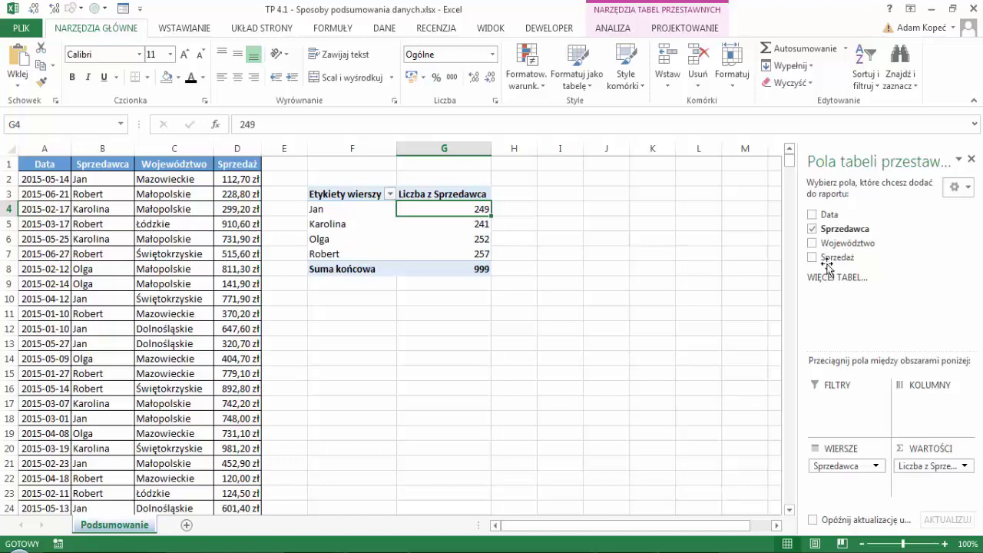
mouse_move(828, 267)
left_mouse_down()
mouse_move(926, 503)
mouse_move(930, 492)
left_mouse_up()
left_click(546, 212)
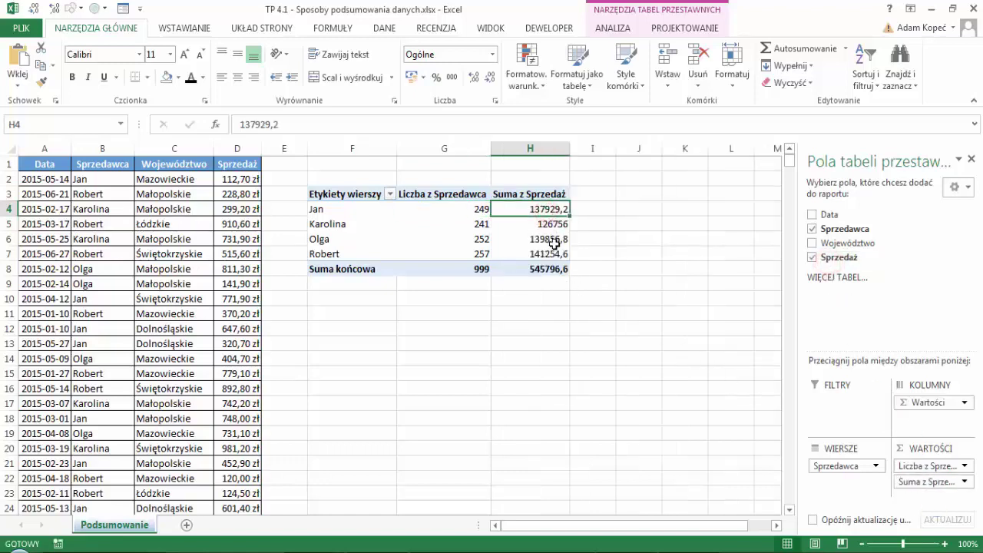
left_click(451, 196)
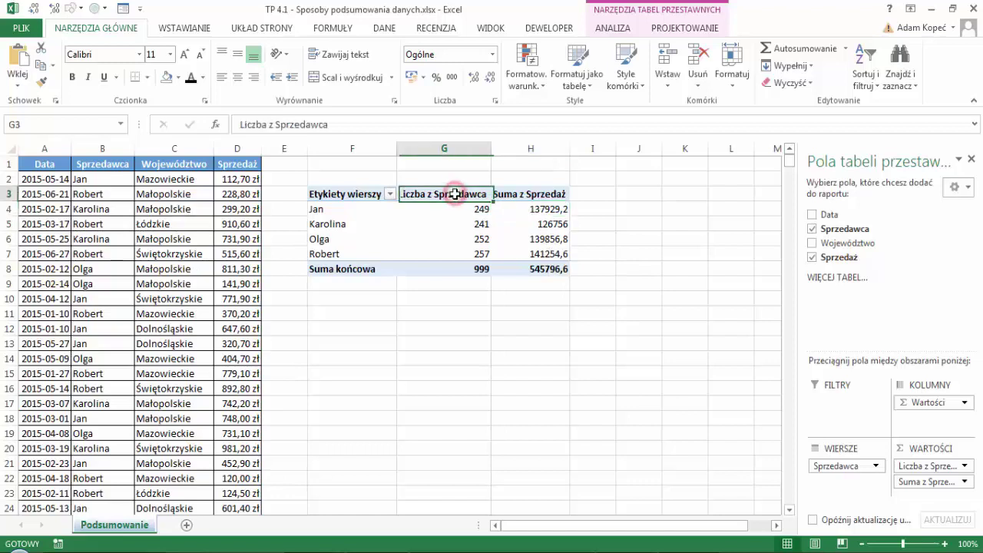
left_click(528, 195)
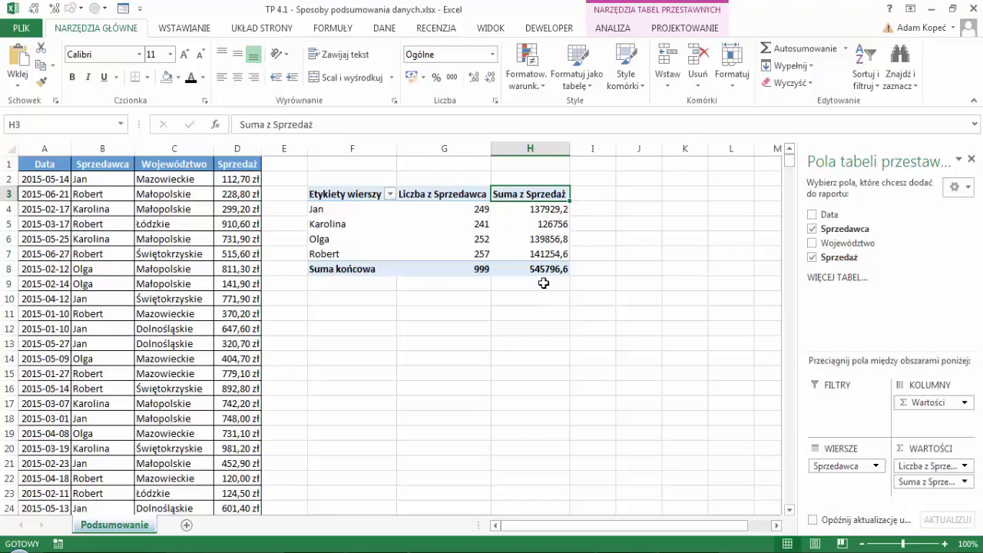
- Switch the Suma z Sprzedaż field to summarize by Średnia, giving 546,3429429 overall
mouse_move(926, 481)
left_click(965, 483)
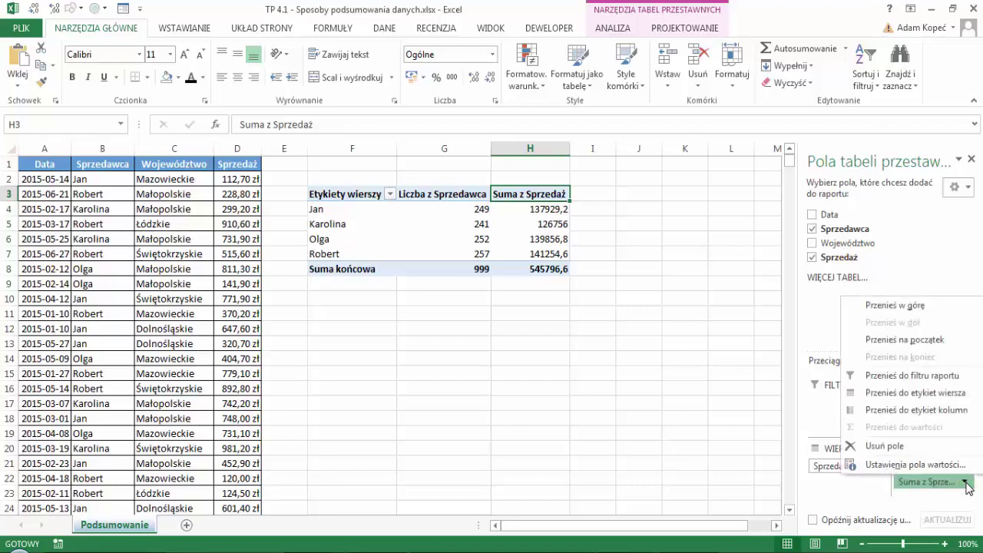
left_click(929, 465)
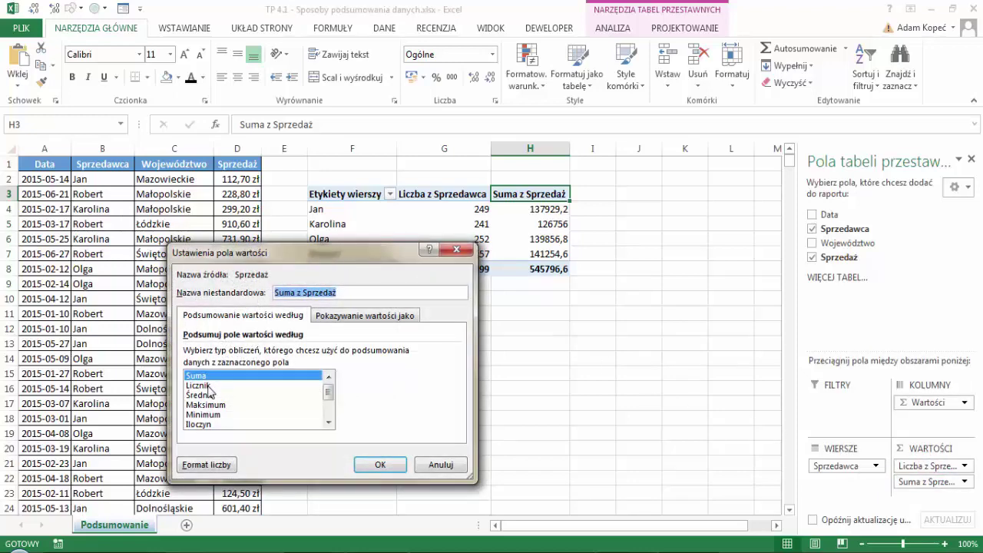
left_click(209, 386)
left_click(214, 396)
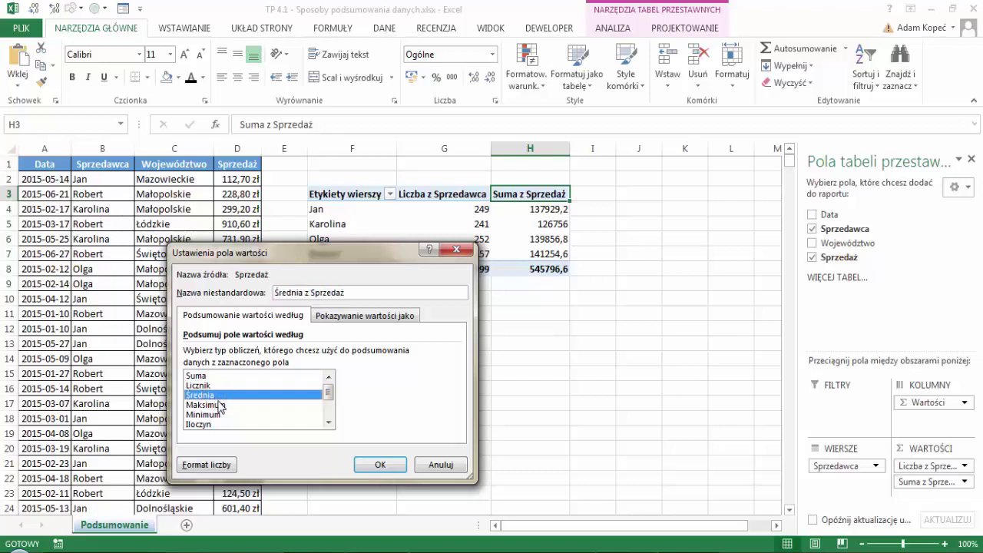
left_click(212, 376)
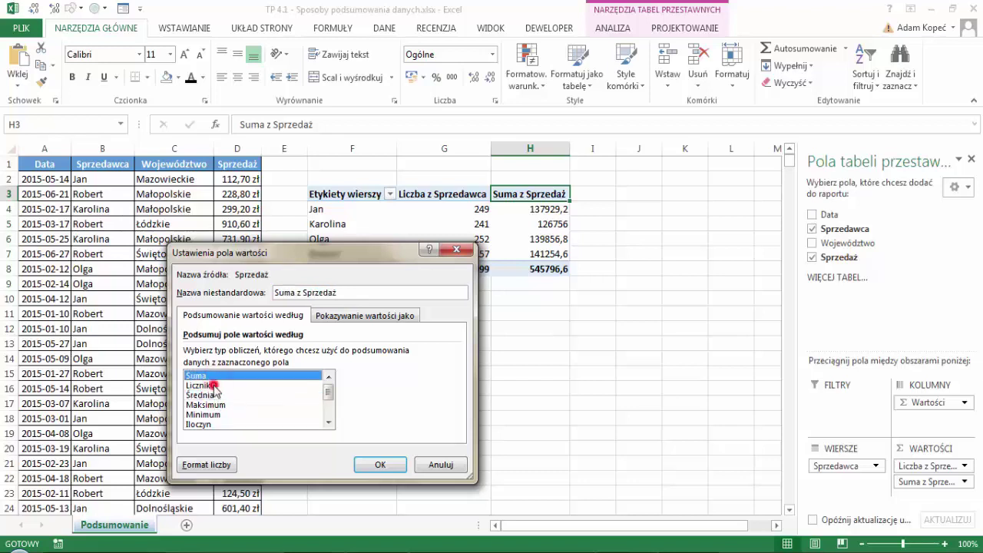
left_click(210, 386)
left_click(212, 396)
mouse_move(329, 393)
left_mouse_down()
mouse_move(331, 417)
mouse_move(328, 388)
left_mouse_up()
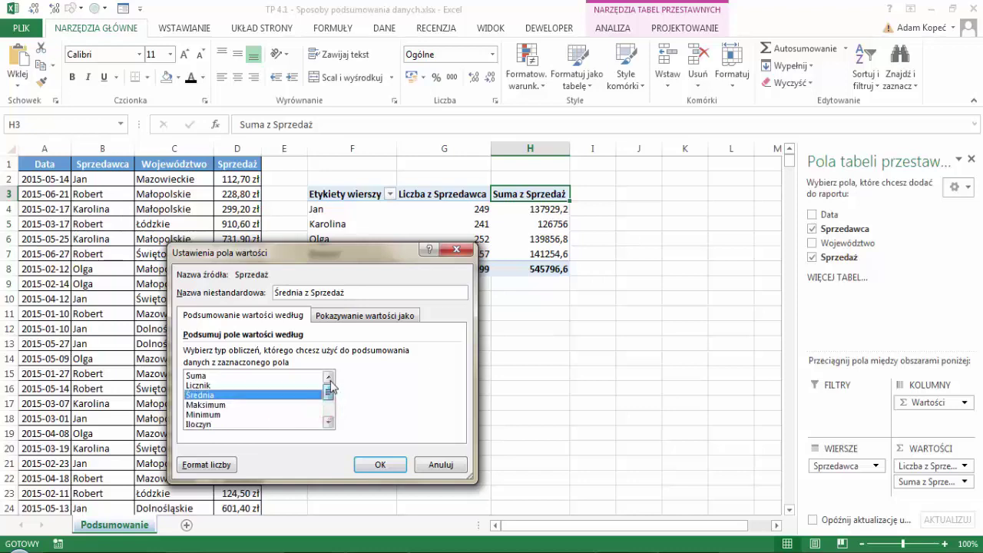
double_click(210, 394)
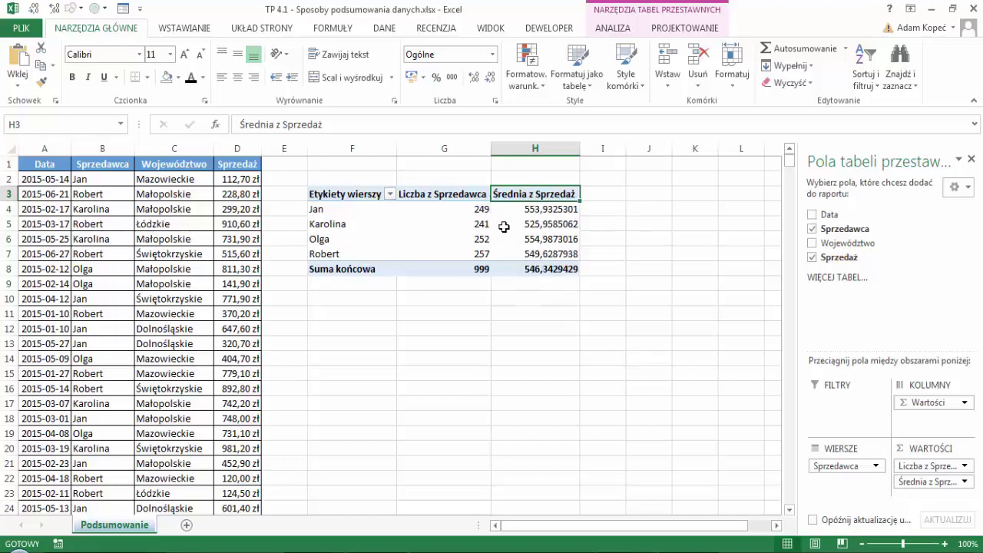
mouse_move(504, 261)
mouse_move(536, 269)
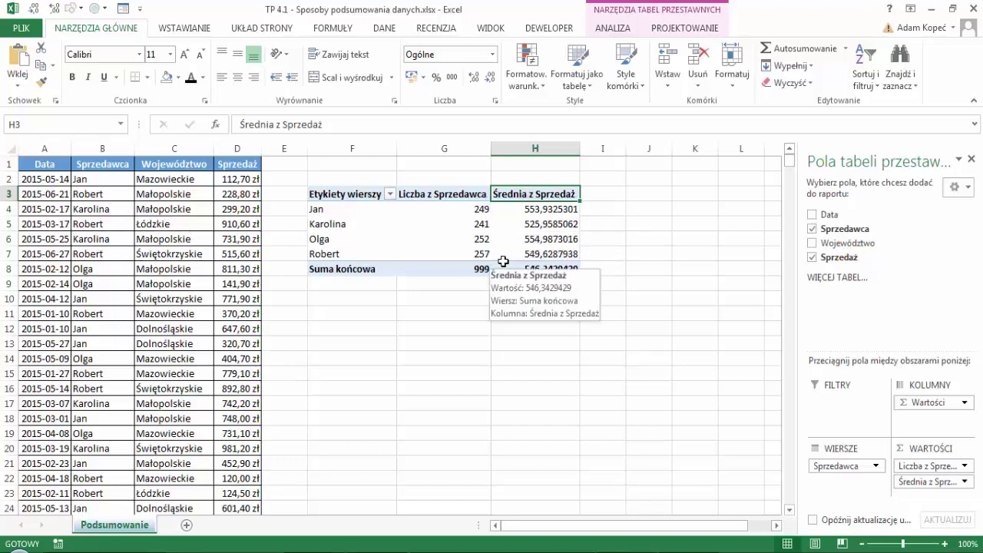
- Type Średnia over the average column's header in H3
type("Średnia")
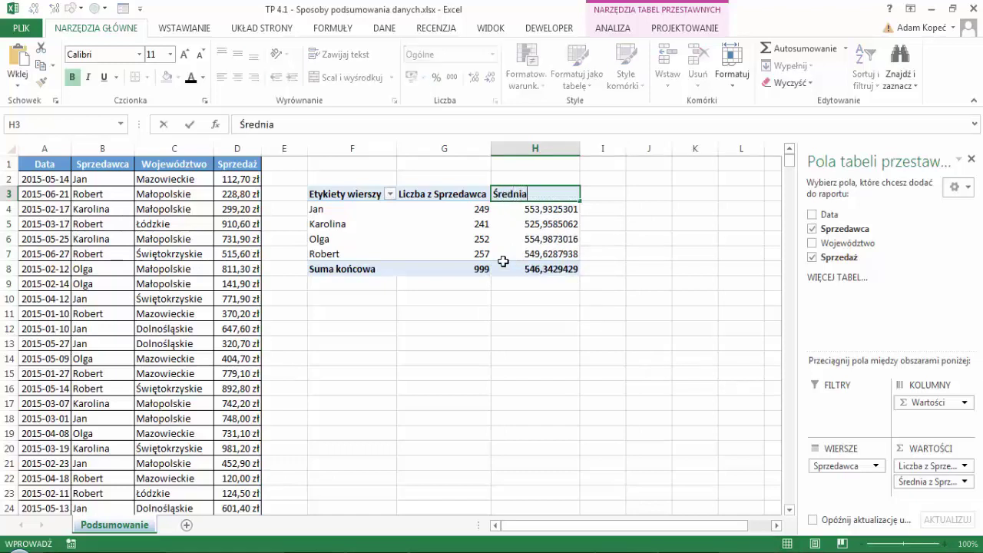
key("Return")
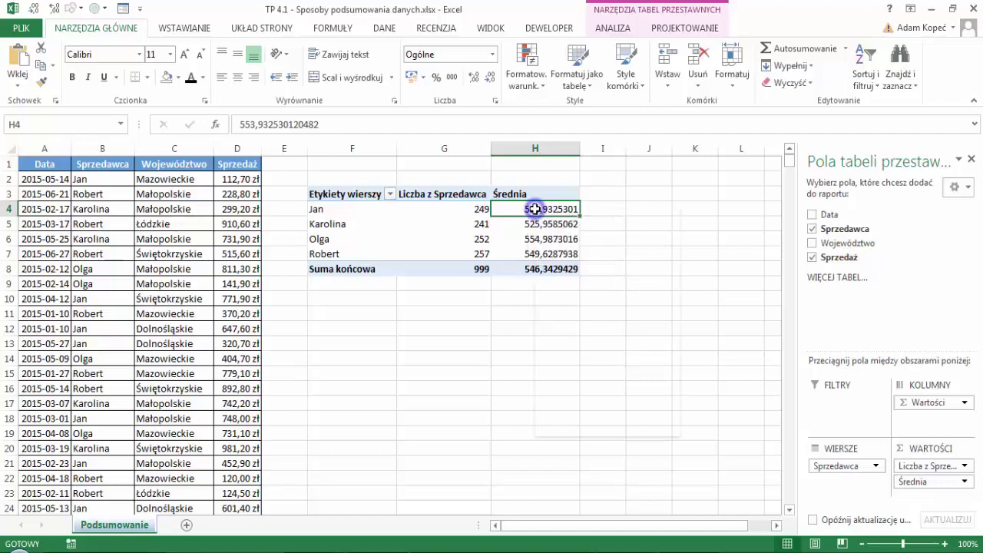
- Set the average field's custom name to 'Średnia z sprzedaży' in the value field settings
right_click(535, 209)
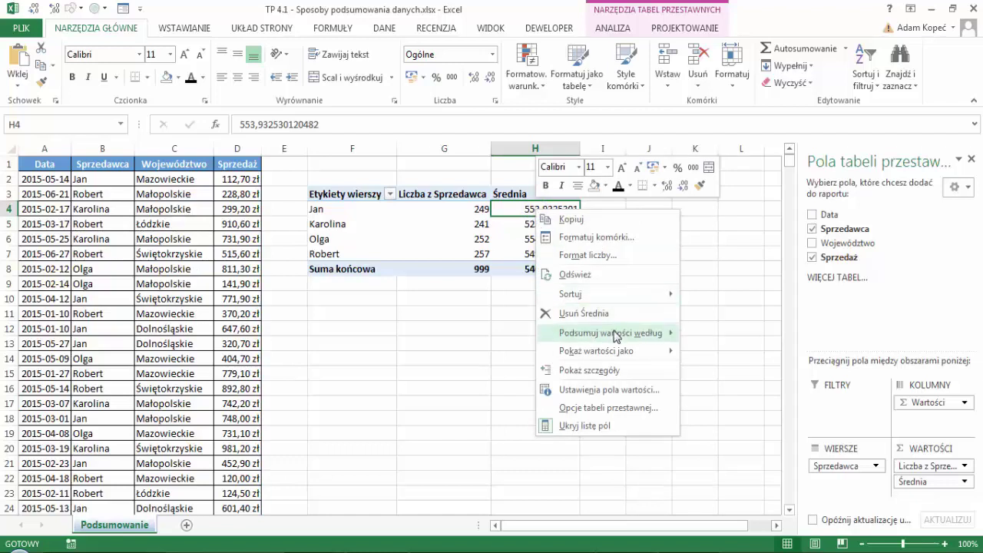
left_click(621, 392)
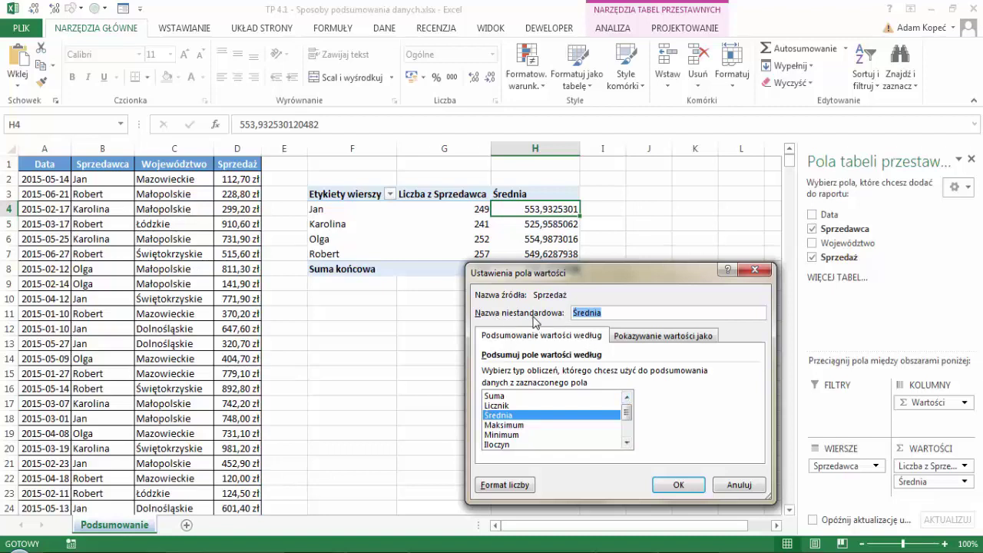
left_click(610, 317)
type("z sprzedaży")
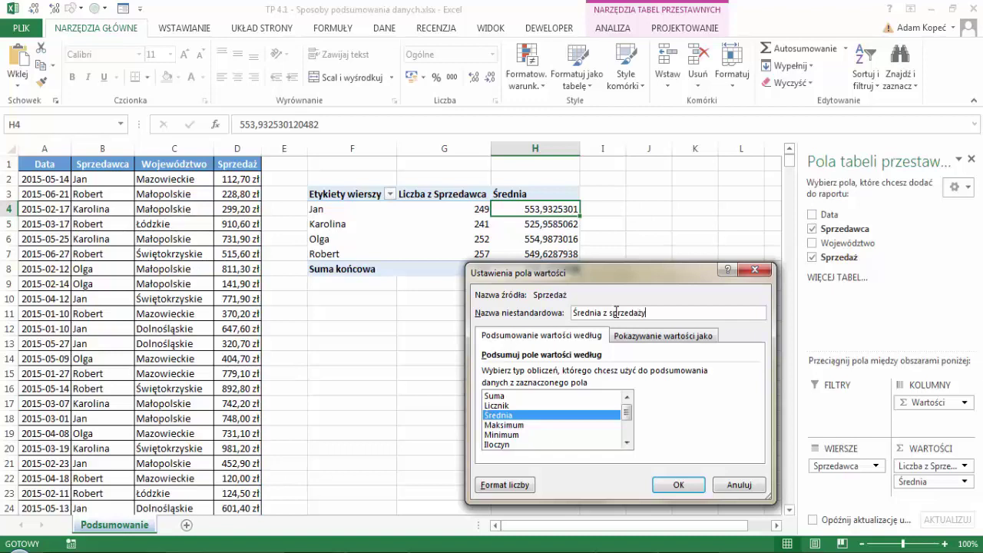
key("Return")
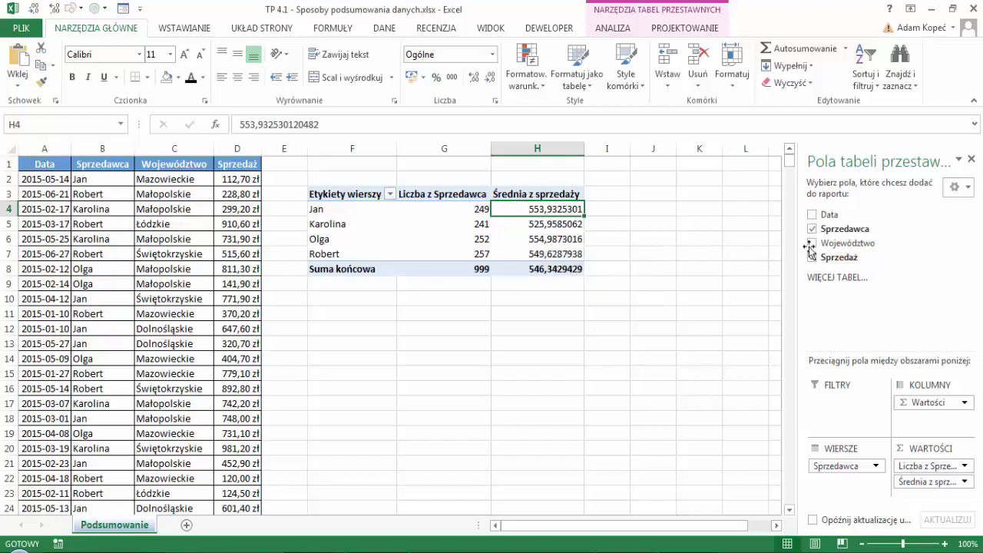
mouse_move(839, 257)
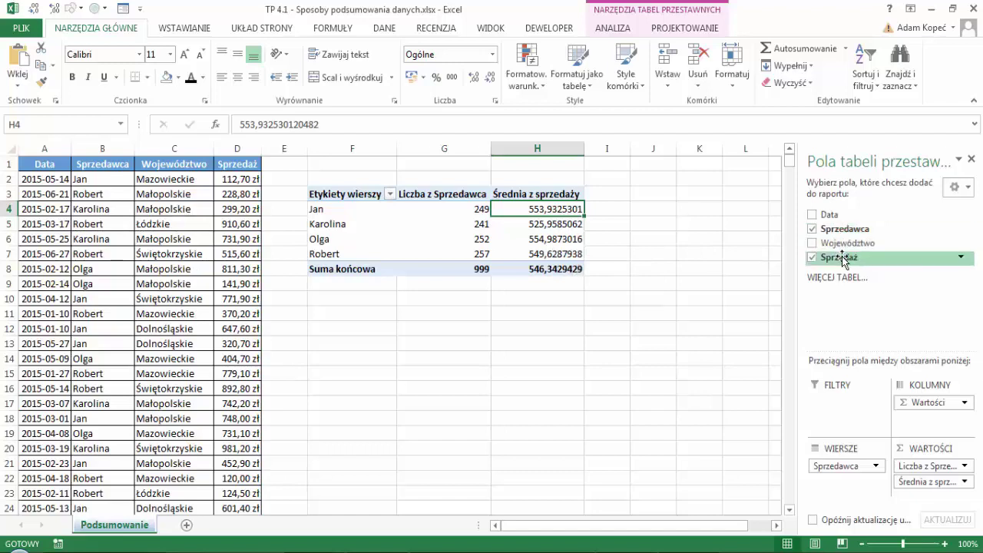
- Add Sprzedaż to Values again for a third Suma z Sprzedaż column totalling 545796,6
left_click_drag(837, 257, 933, 499)
left_click(566, 194)
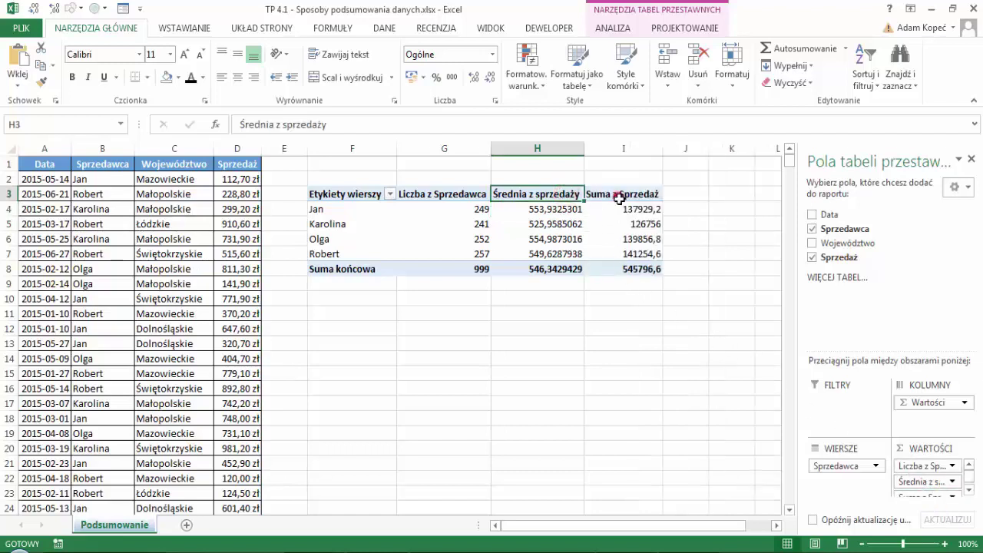
left_click(620, 198)
mouse_move(624, 209)
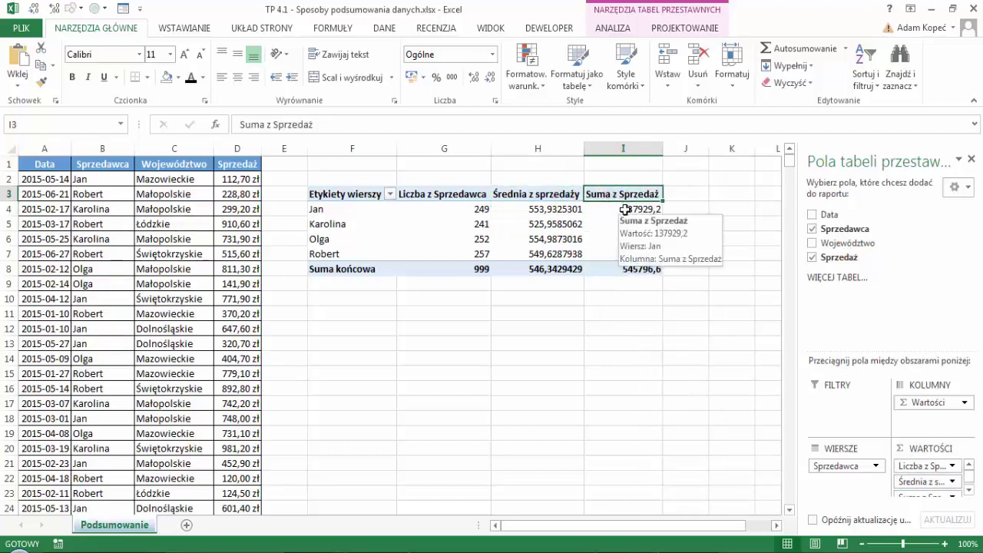
left_click(625, 209)
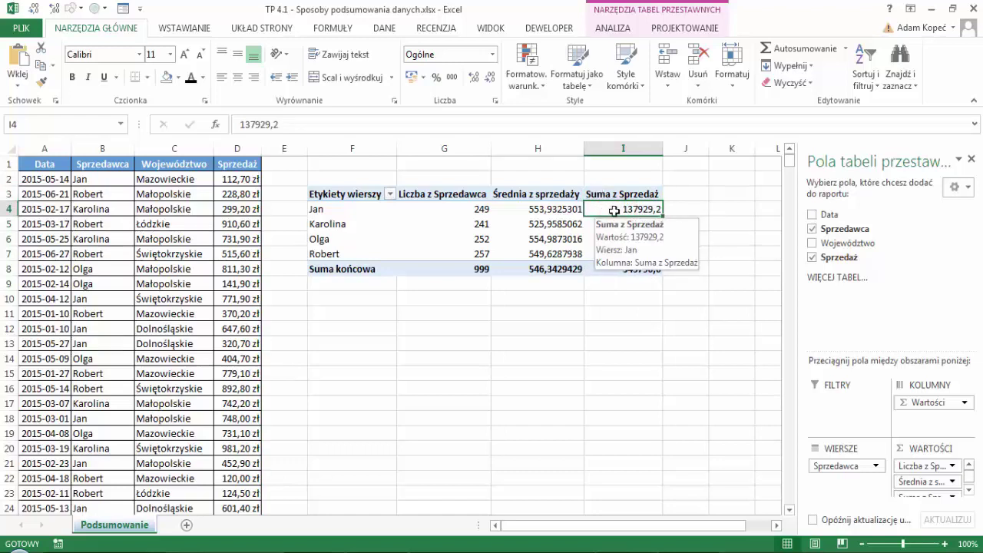
- Summarize the third column by Maksimum and rename it Max, showing 997 overall
right_click(615, 212)
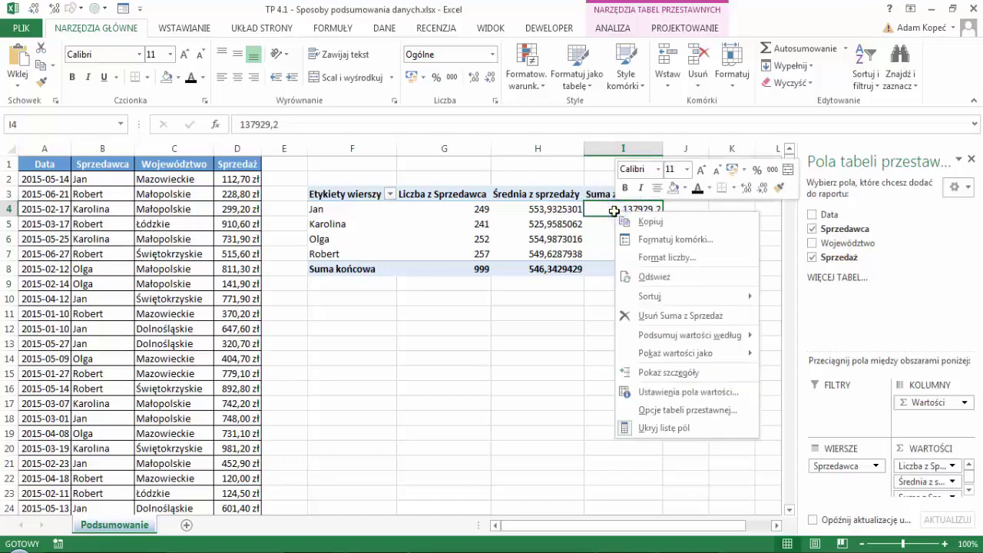
mouse_move(690, 335)
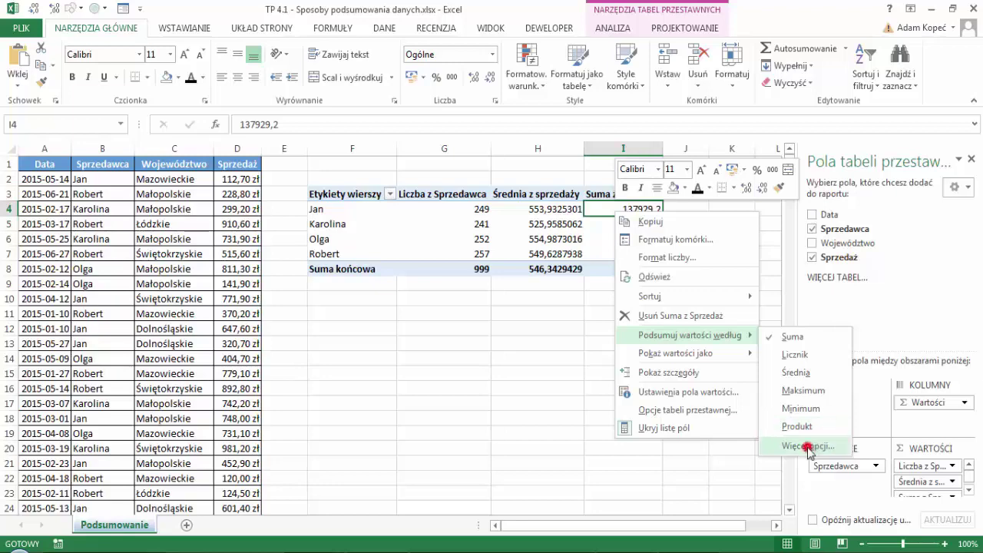
left_click(808, 446)
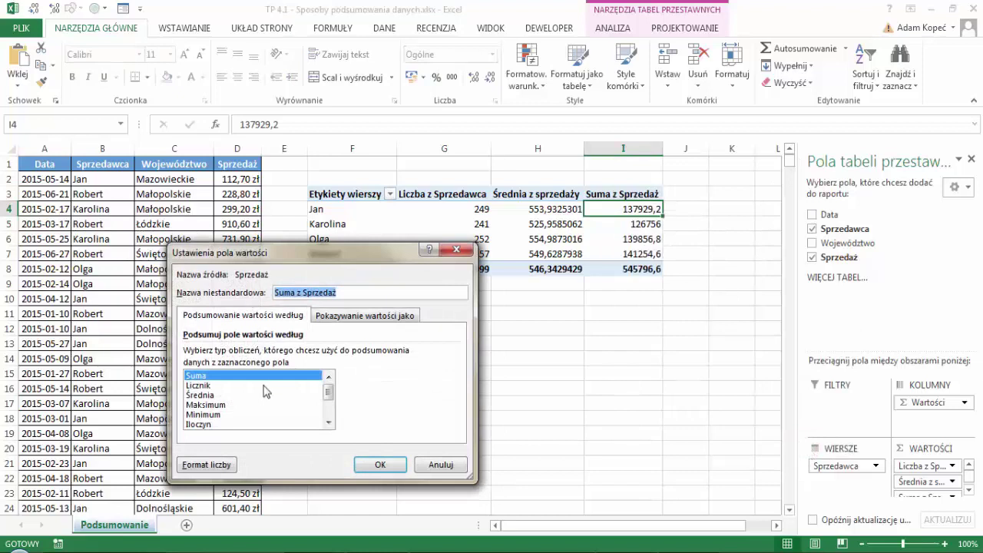
left_click(214, 414)
left_click(218, 425)
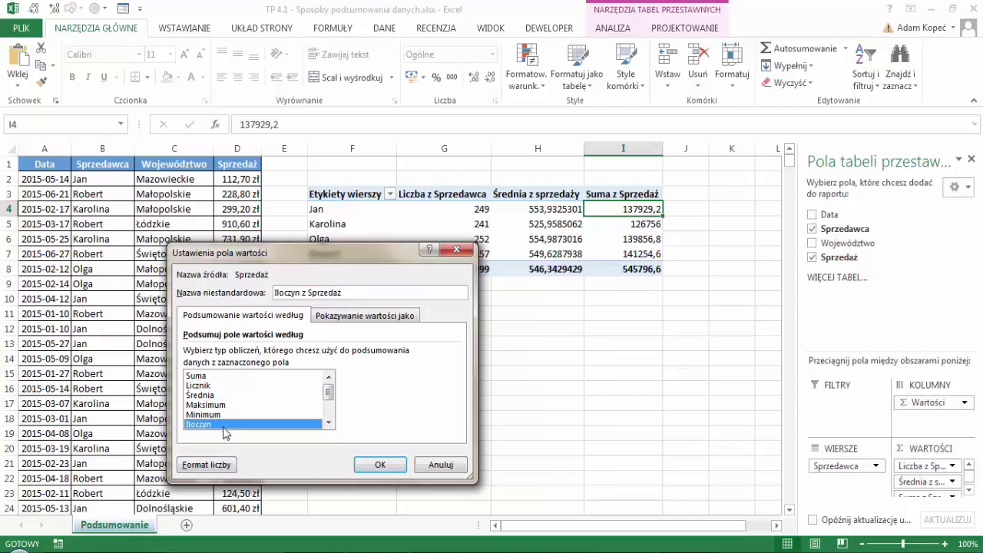
left_click(212, 405)
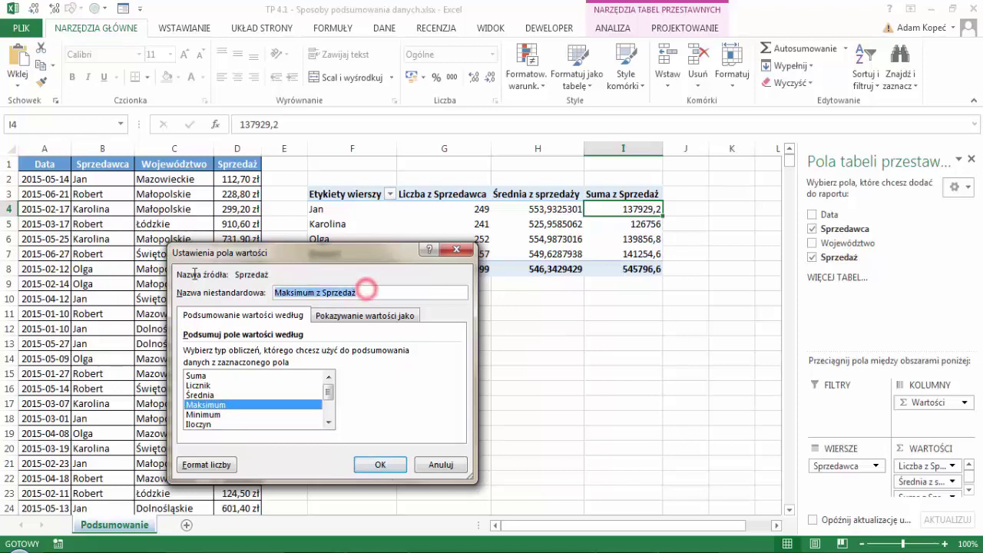
left_click_drag(368, 291, 193, 278)
type("Max")
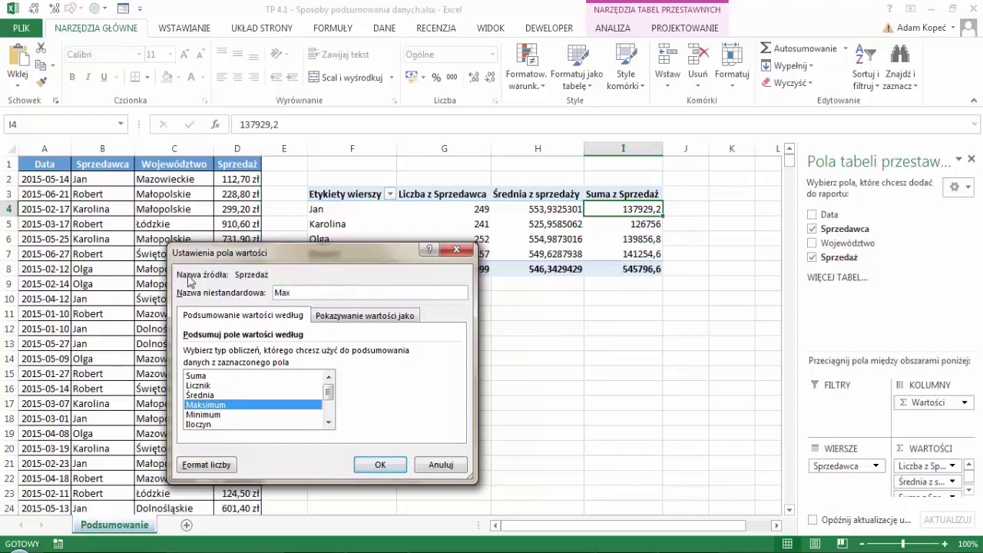
left_click(381, 466)
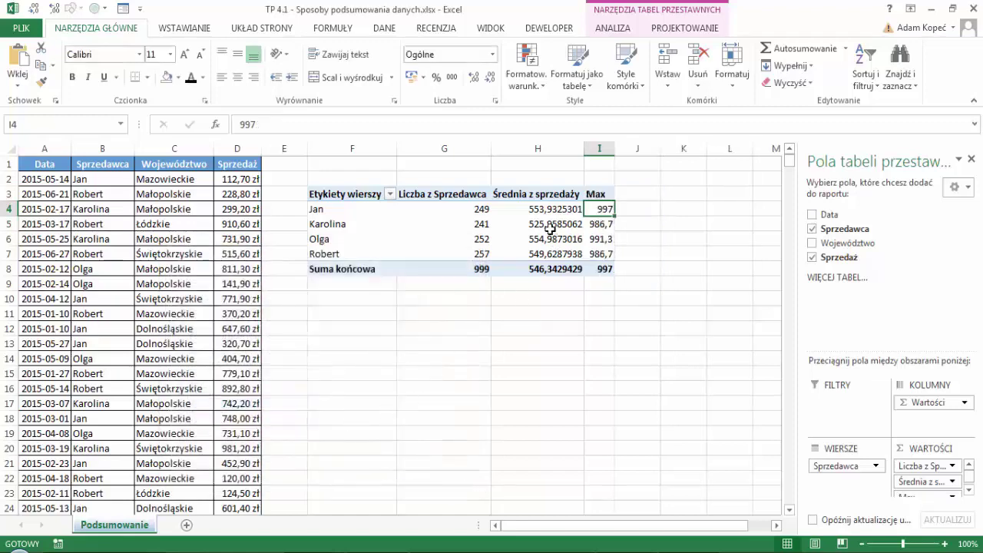
- Format the Średnia z sprzedaży values as numbers with 2 decimals, e.g. 546,34 overall
left_click(535, 210)
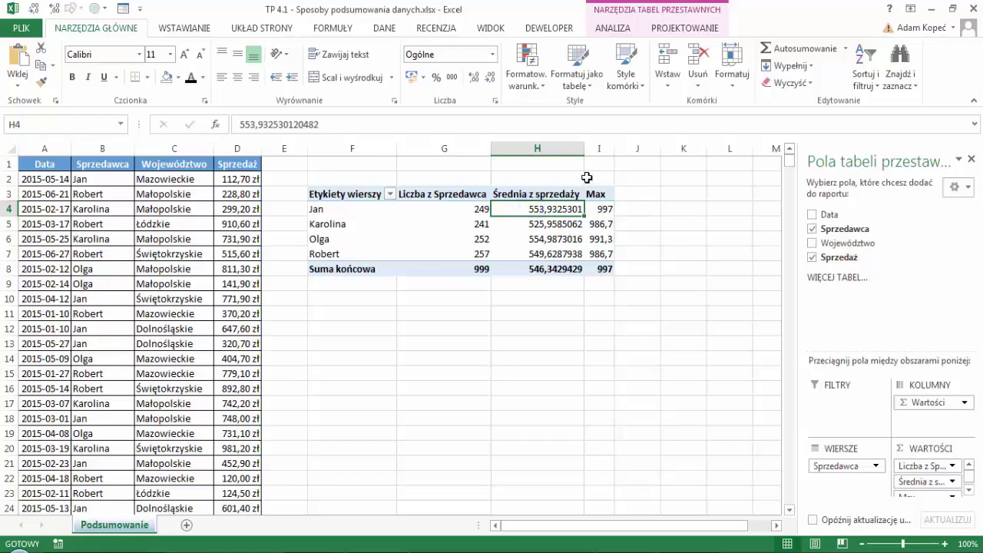
right_click(546, 210)
left_click(588, 256)
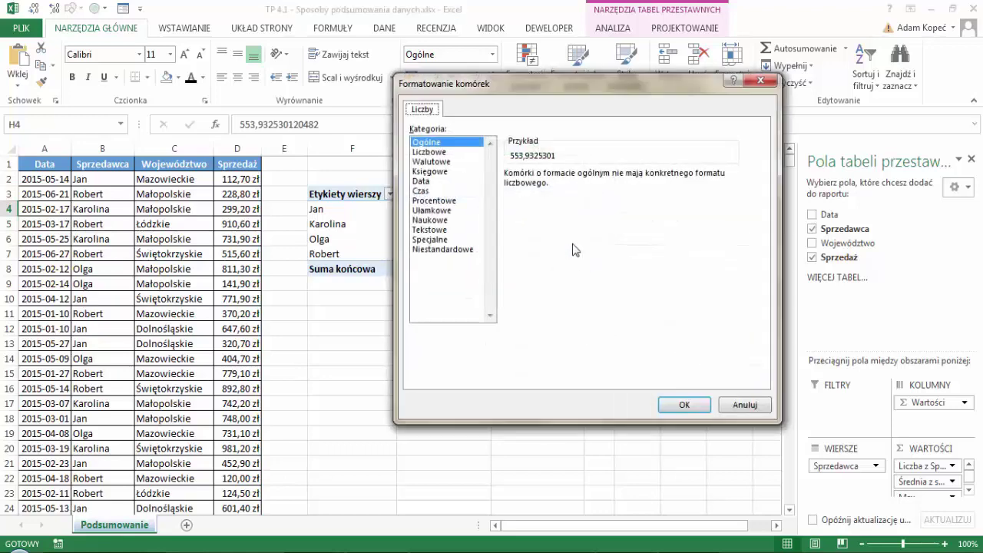
left_click(436, 153)
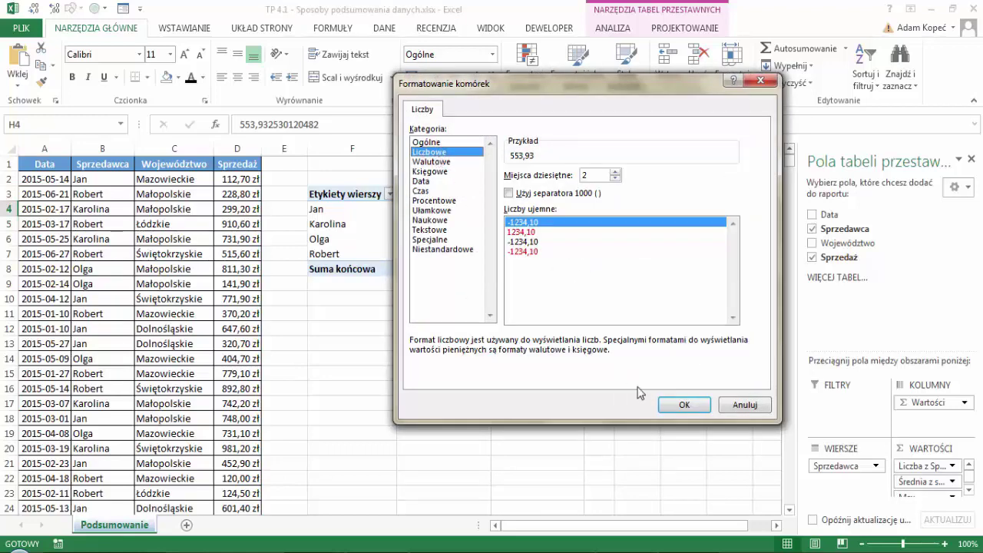
left_click(684, 405)
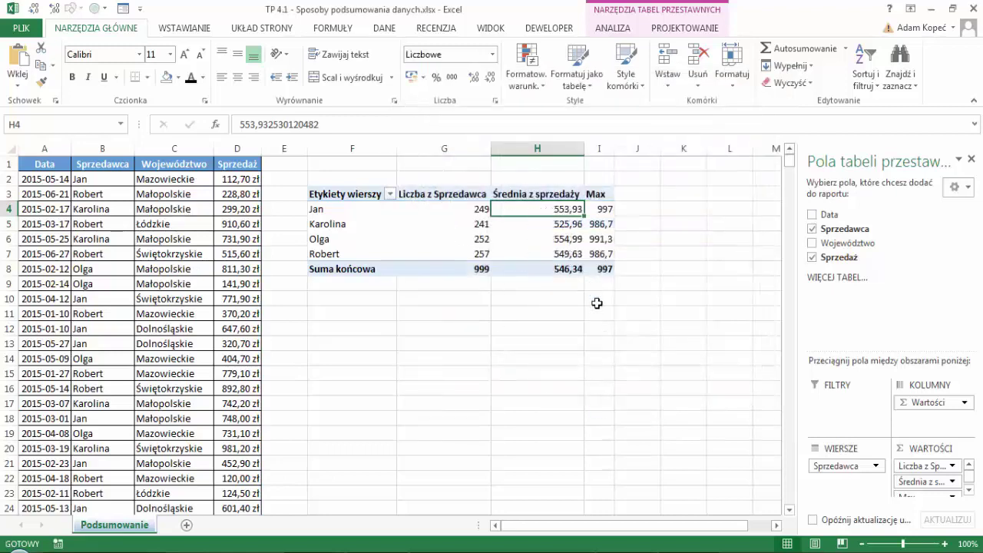